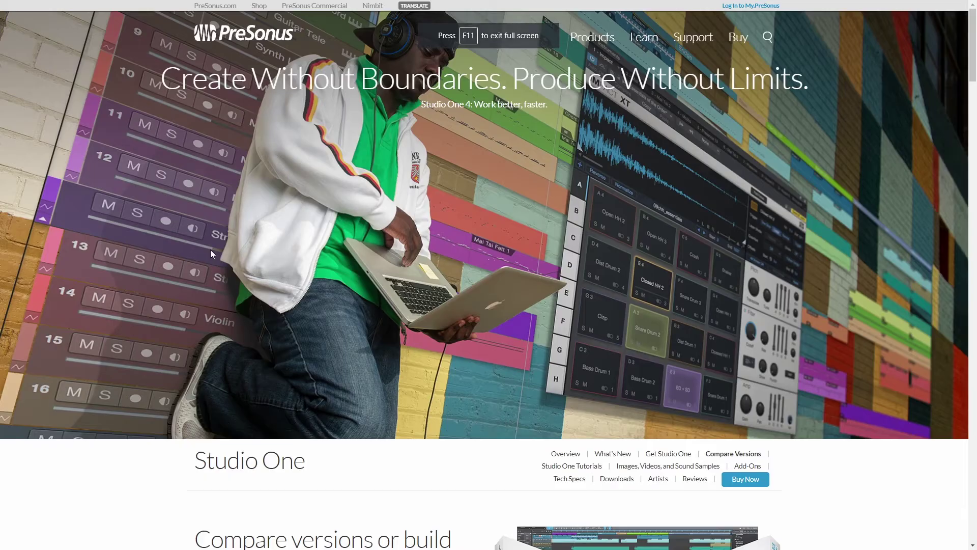
Start a new My.PreSonus account and enter the name, email and password fields
{"action": "left_click", "coordinate": [742, 8]}
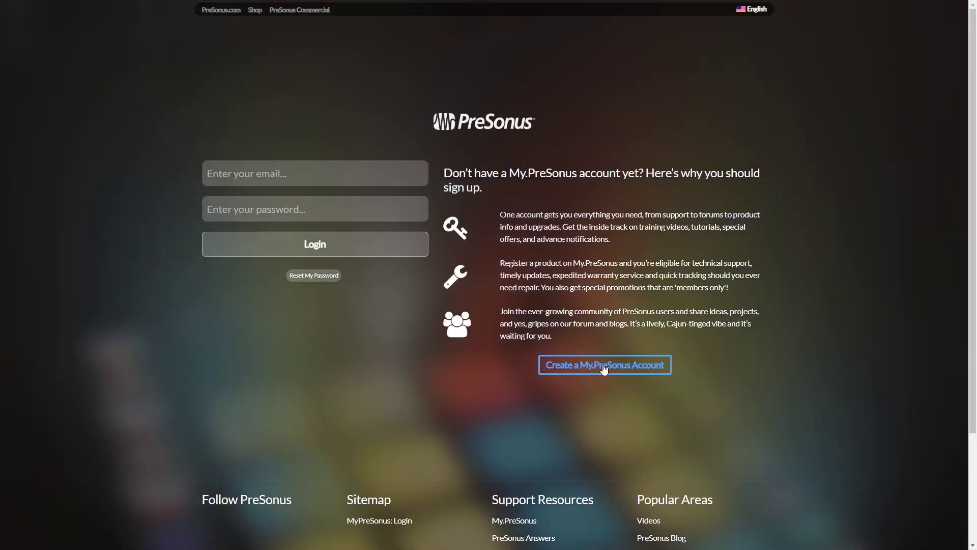
{"action": "left_click", "coordinate": [603, 365]}
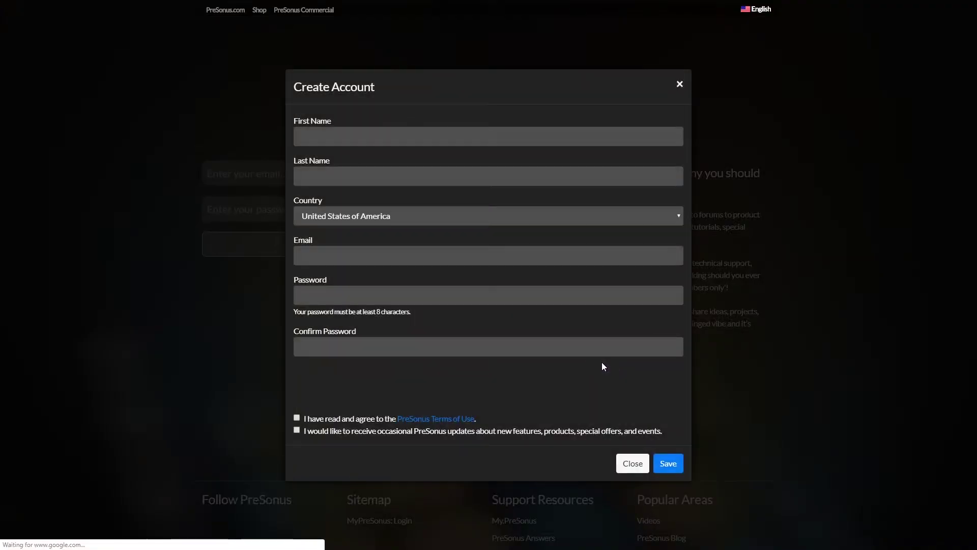
{"action": "left_click", "coordinate": [406, 135]}
{"action": "type", "text": "John"}
{"action": "key", "text": "Tab"}
{"action": "type", "text": "S"}
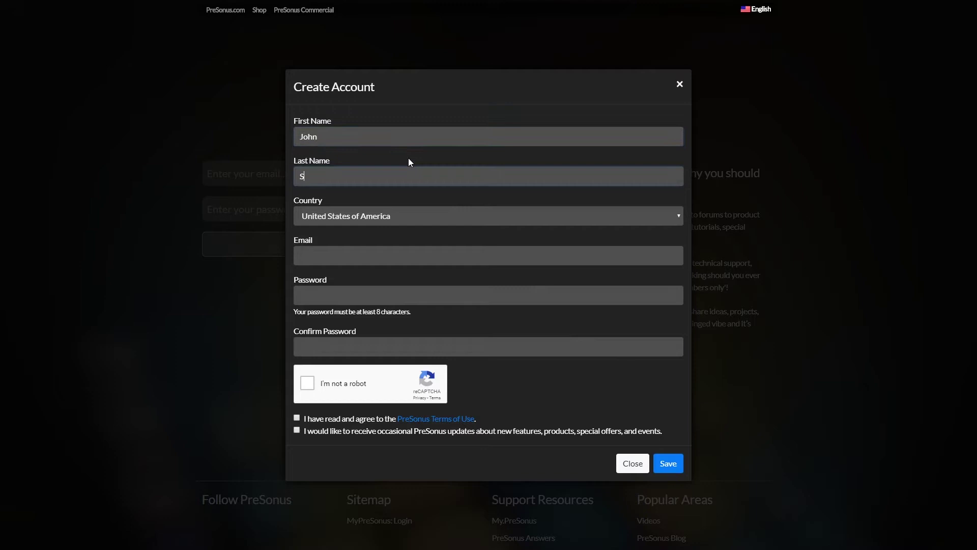
{"action": "type", "text": "mith"}
{"action": "key", "text": "Tab"}
{"action": "key", "text": "Tab"}
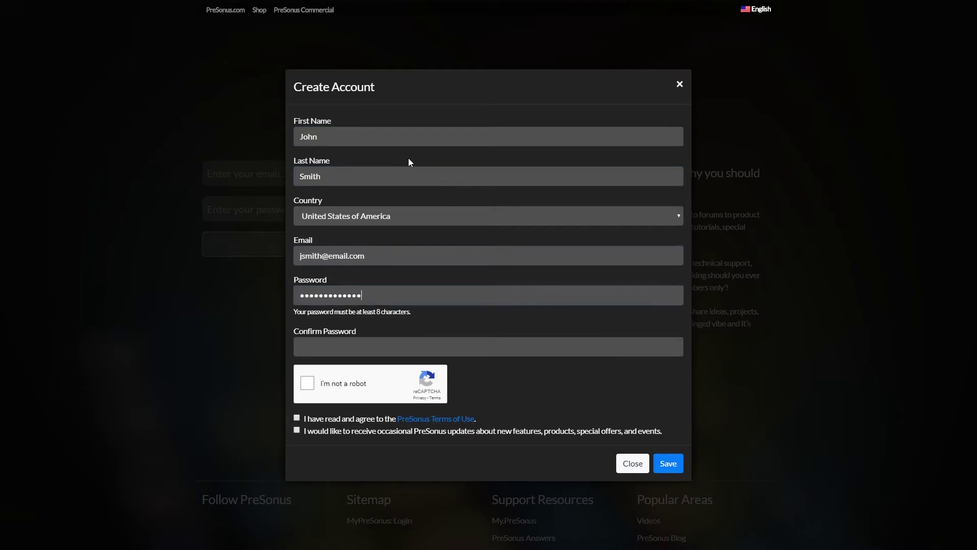
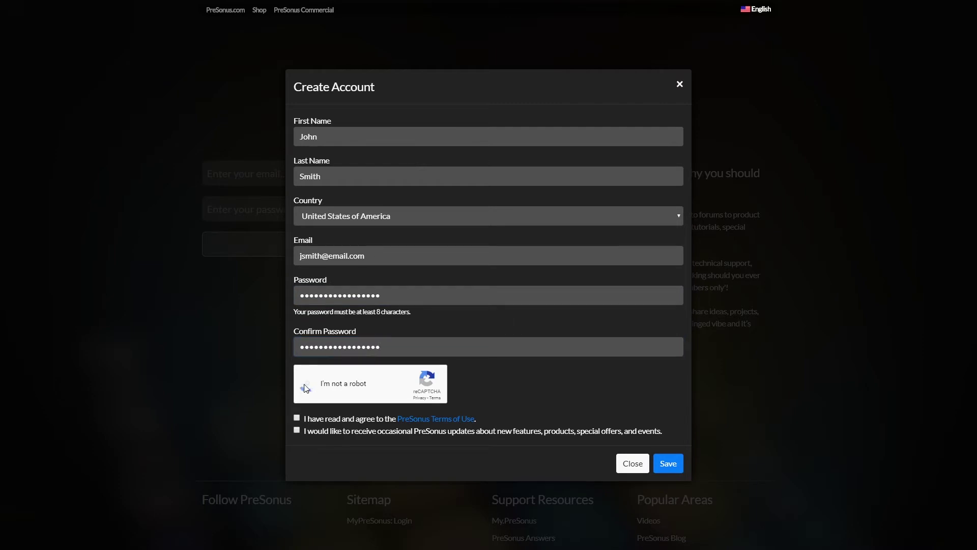
Pass the tree-image reCAPTCHA and save the new account
{"action": "left_click", "coordinate": [422, 332]}
{"action": "left_click", "coordinate": [355, 332]}
{"action": "left_click", "coordinate": [355, 465]}
{"action": "left_click", "coordinate": [422, 464]}
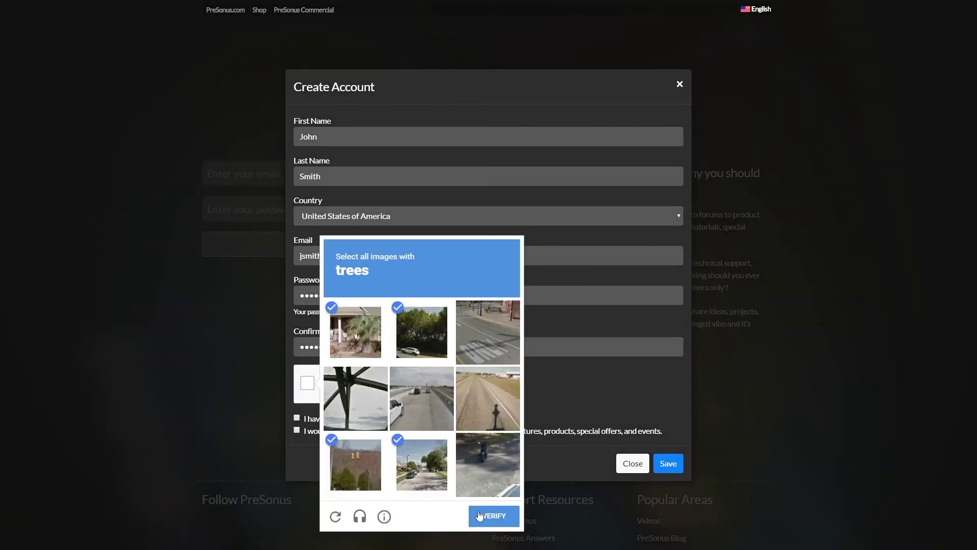
{"action": "left_click", "coordinate": [480, 516]}
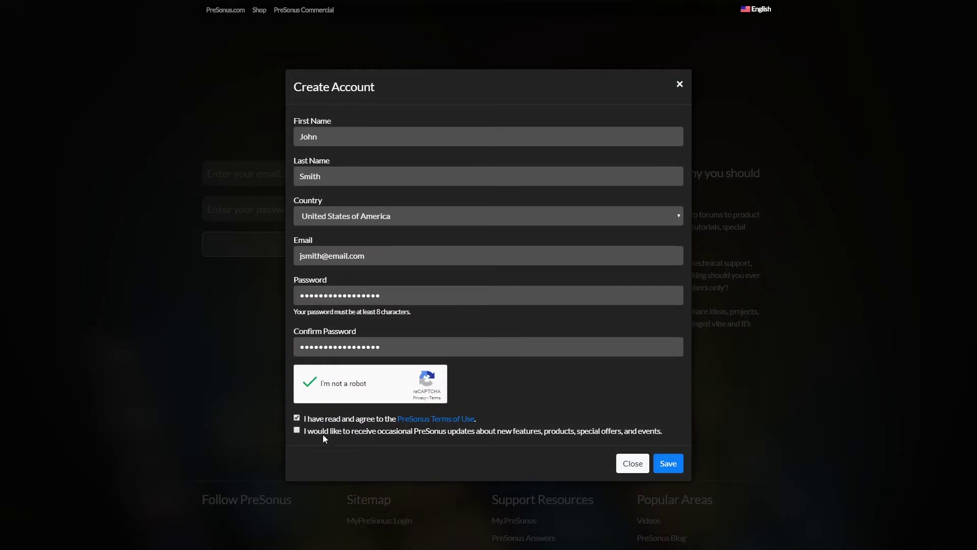
{"action": "left_click", "coordinate": [662, 465]}
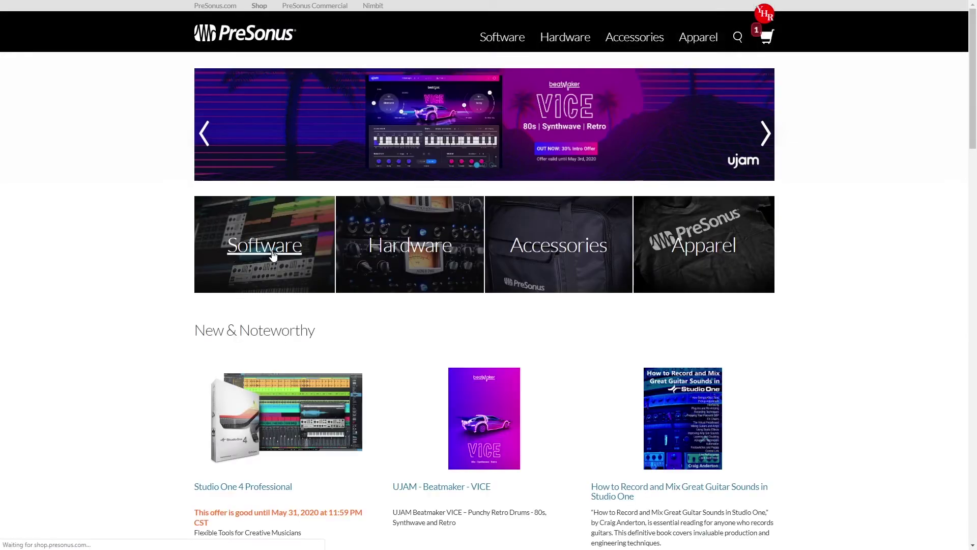
Add the free Studio One 4 Prime from Software to the cart, check out and download its installer
{"action": "left_click", "coordinate": [273, 246]}
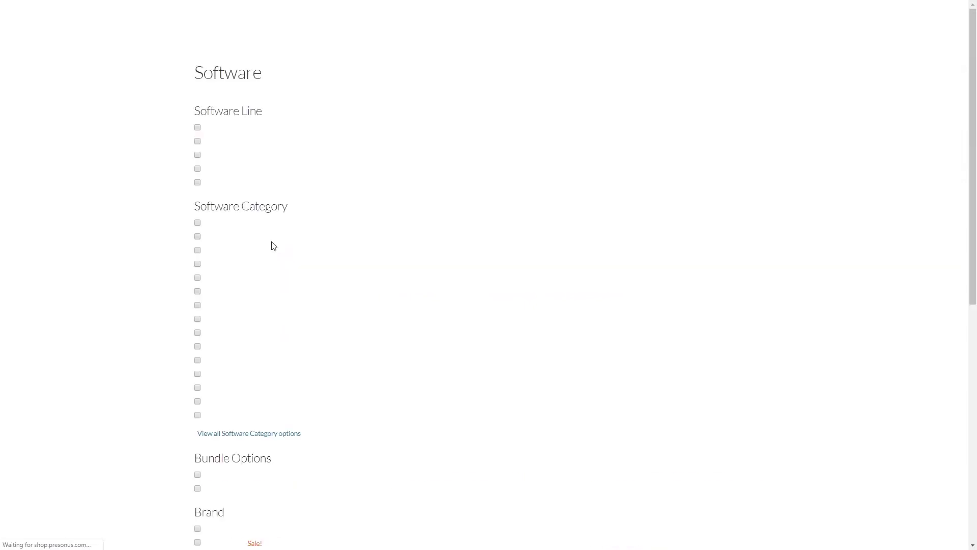
{"action": "left_click", "coordinate": [738, 385]}
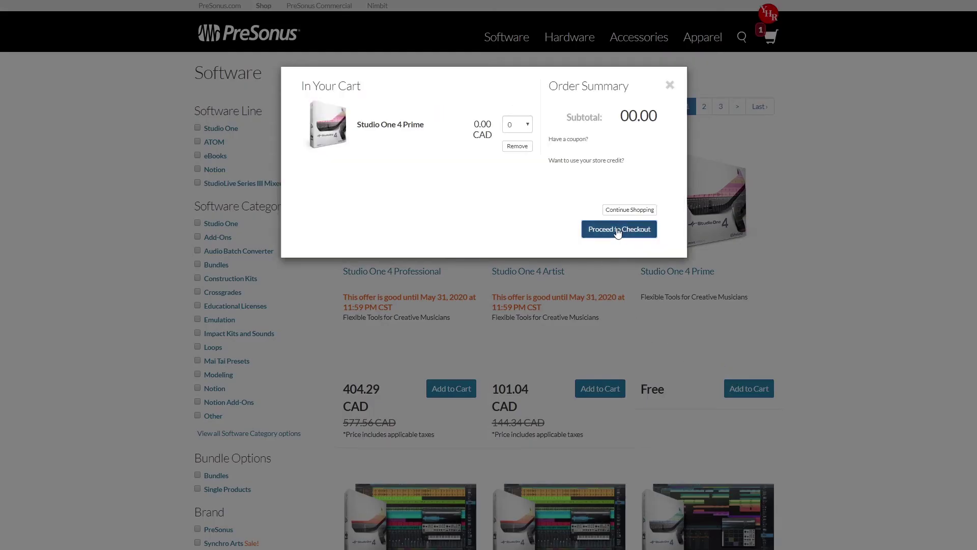
{"action": "left_click", "coordinate": [619, 230]}
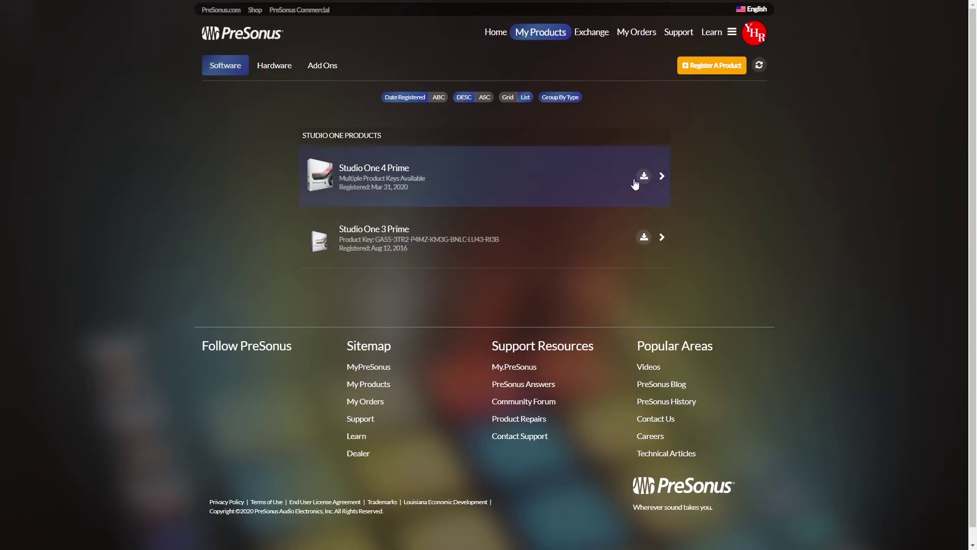
{"action": "left_click", "coordinate": [644, 176]}
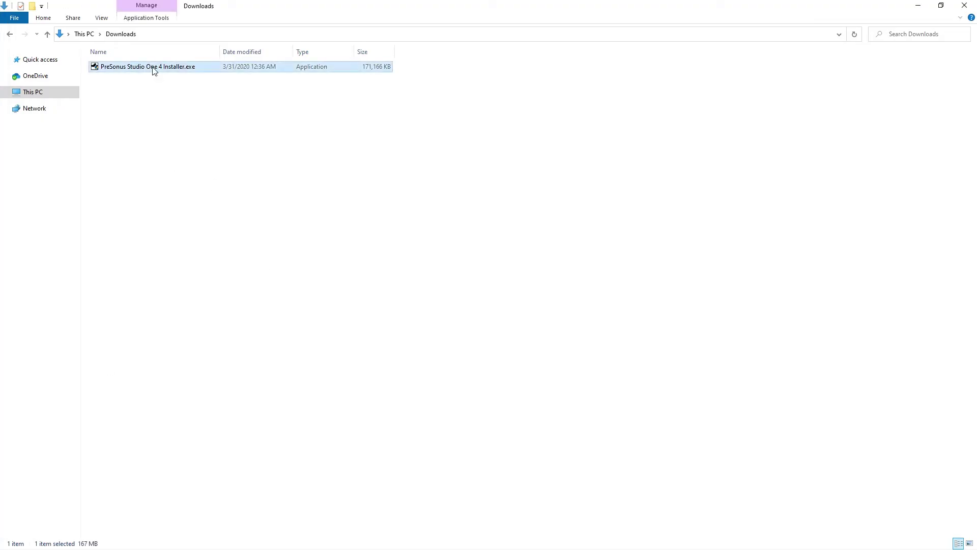
Run PreSonus Studio One 4 Installer.exe with the default language and folder through to Finish
{"action": "double_click", "coordinate": [153, 68]}
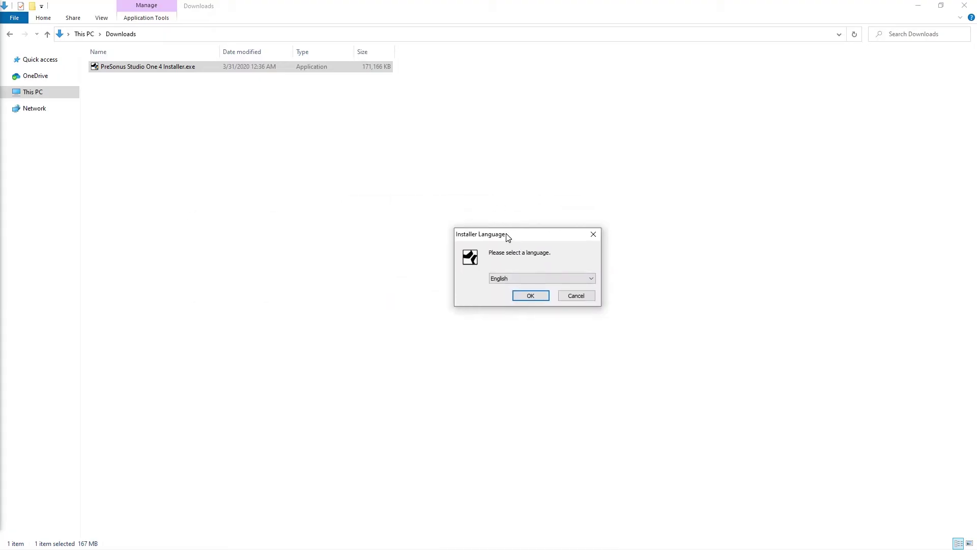
{"action": "left_click", "coordinate": [530, 296]}
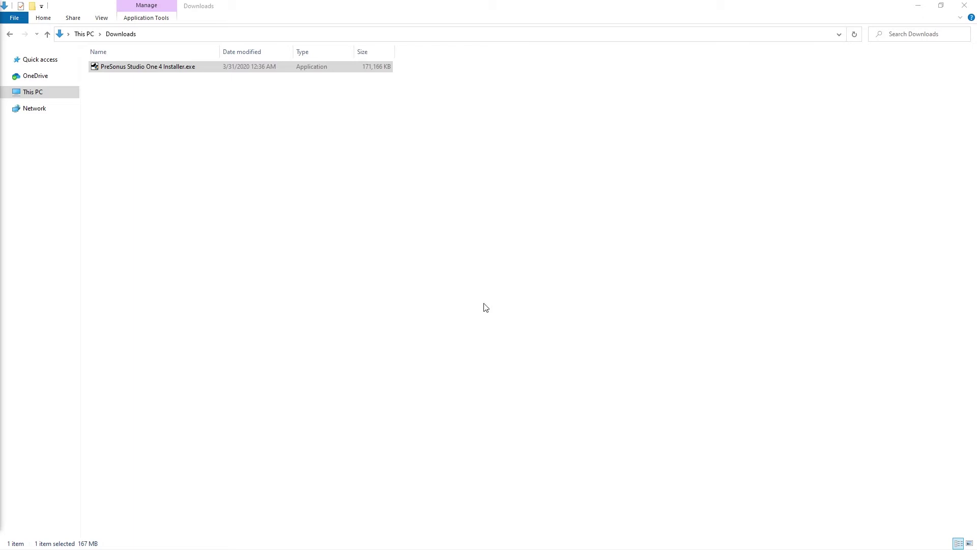
{"action": "left_click", "coordinate": [578, 362]}
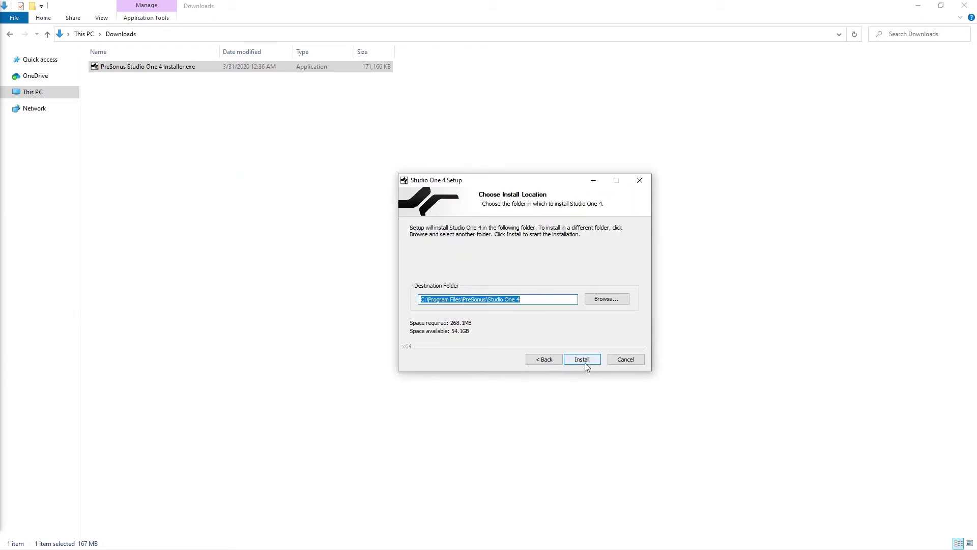
{"action": "left_click", "coordinate": [583, 360]}
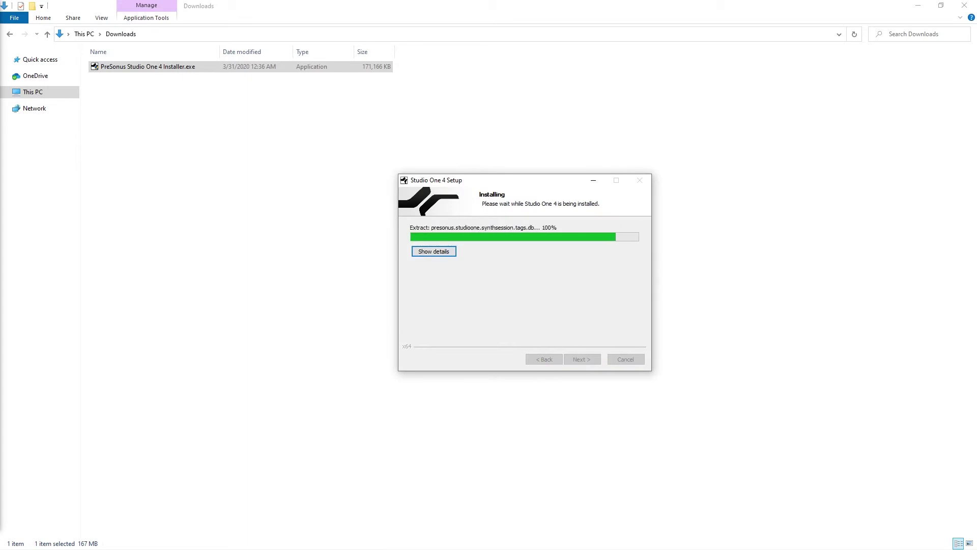
{"action": "left_click", "coordinate": [581, 359]}
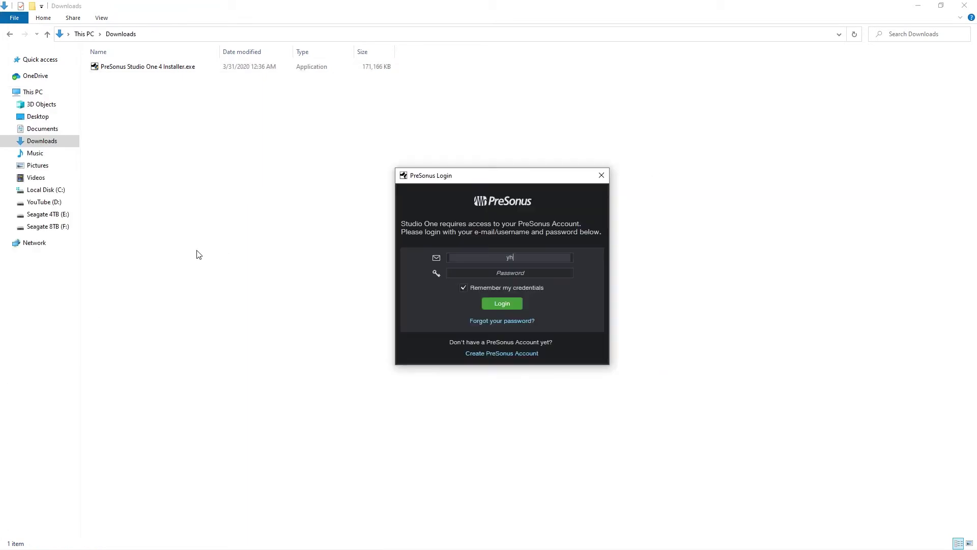
{"action": "type", "text": ".com"}
Log in, activate Studio One Prime, and choose Full Installation for the additional content
{"action": "key", "text": "Tab"}
{"action": "type", "text": "**"}
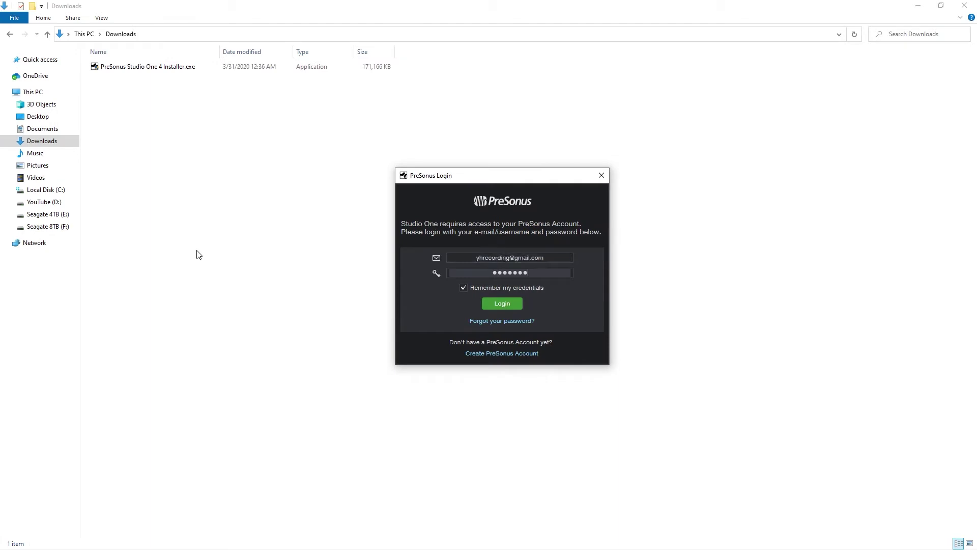
{"action": "key", "text": "Return"}
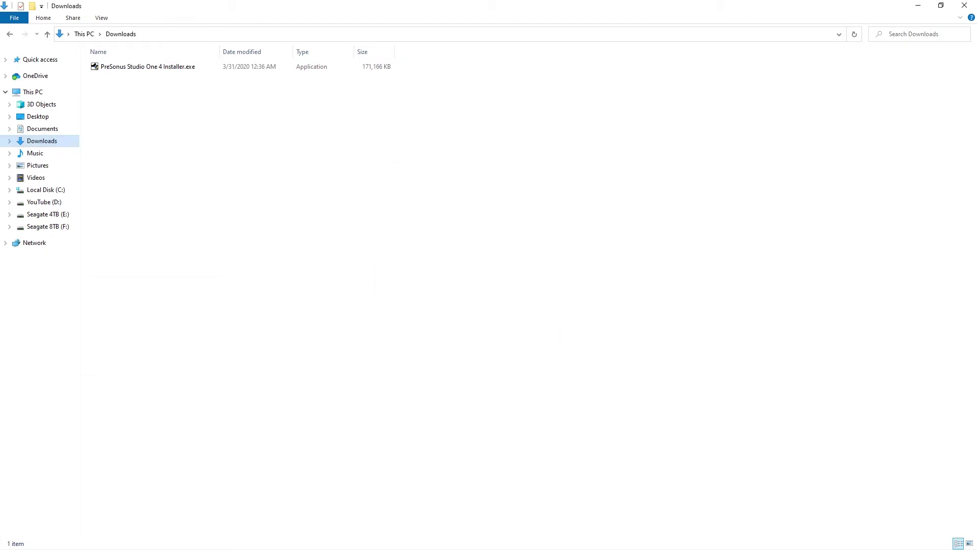
{"action": "left_click", "coordinate": [382, 292]}
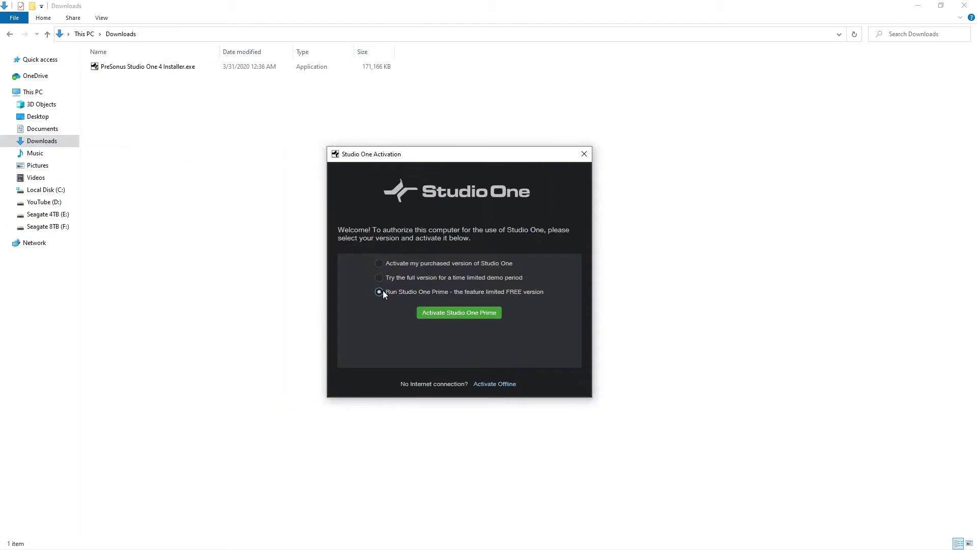
{"action": "left_click", "coordinate": [438, 311]}
{"action": "left_click", "coordinate": [429, 344]}
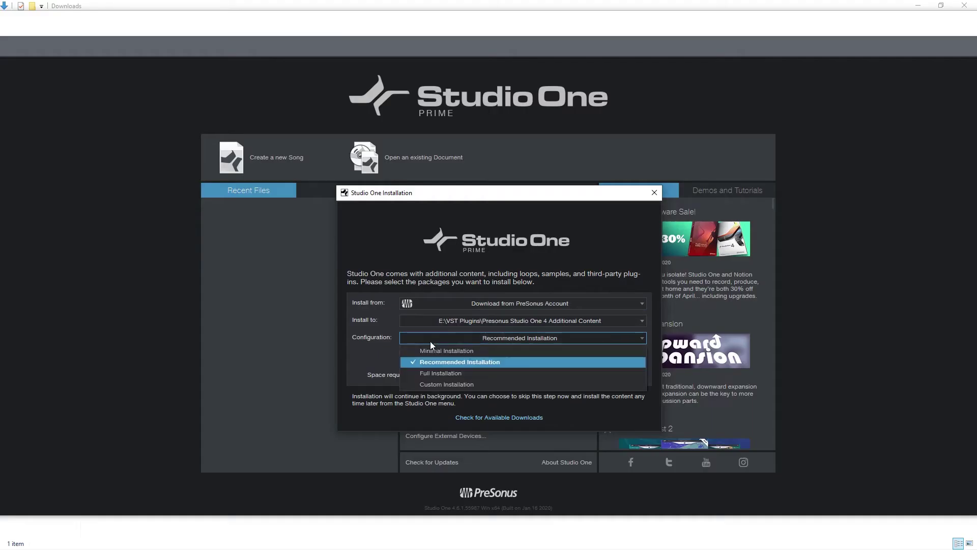
{"action": "left_click", "coordinate": [443, 373]}
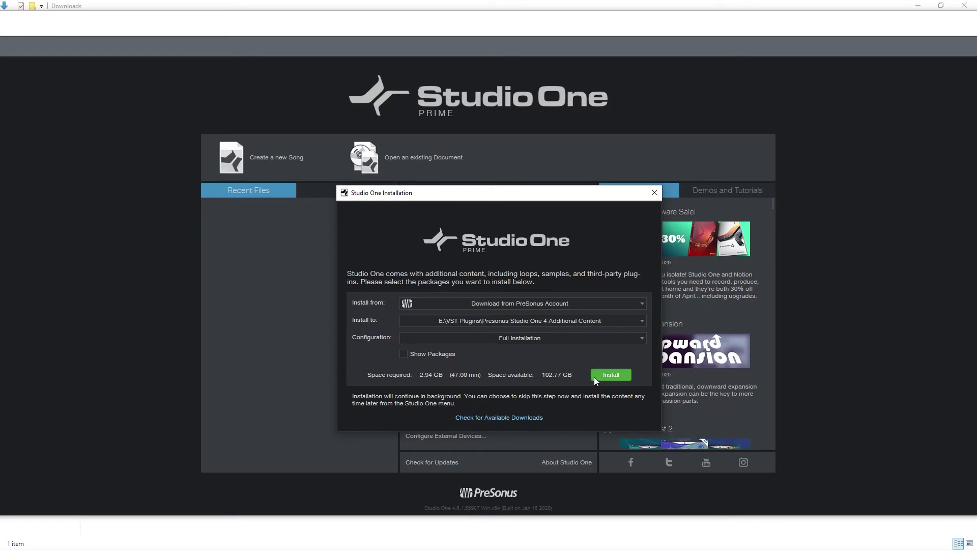
Install the full additional content and bring up the audio device configuration
{"action": "left_click", "coordinate": [612, 376]}
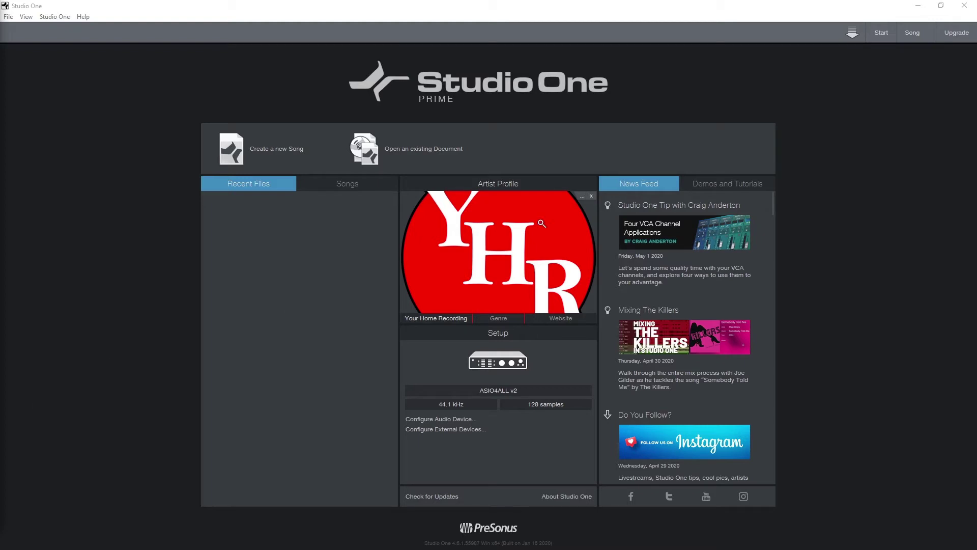
{"action": "left_click", "coordinate": [525, 393]}
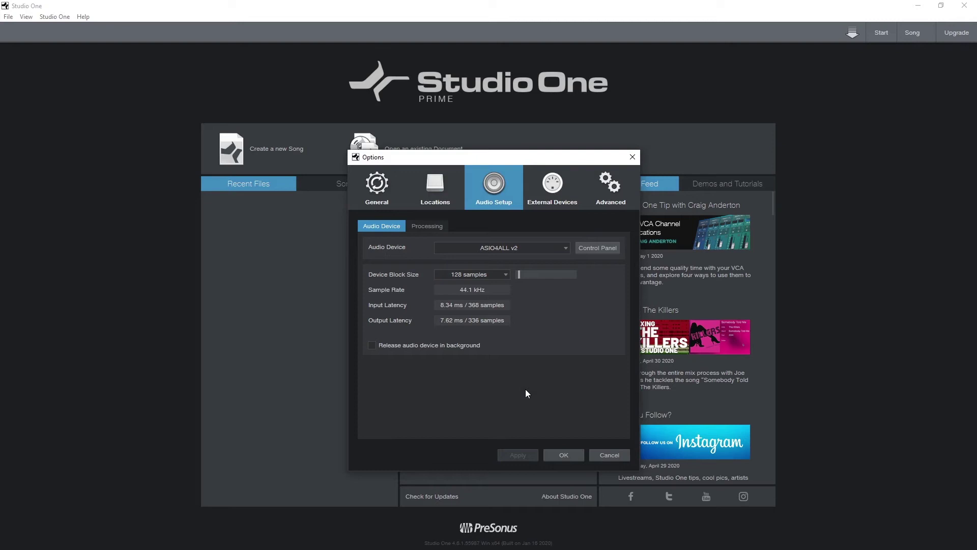
Switch the audio device to Focusrite USB
{"action": "left_click", "coordinate": [529, 252]}
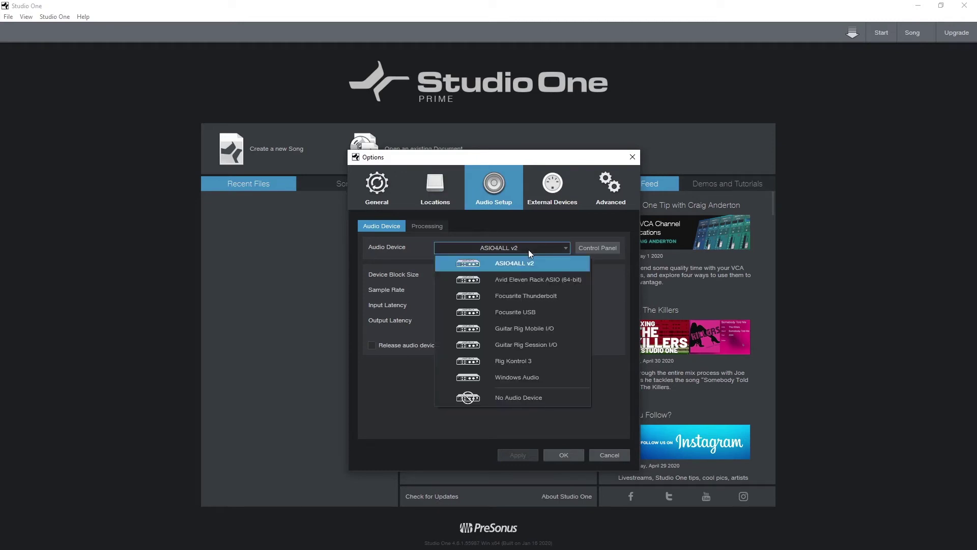
{"action": "left_click", "coordinate": [521, 309]}
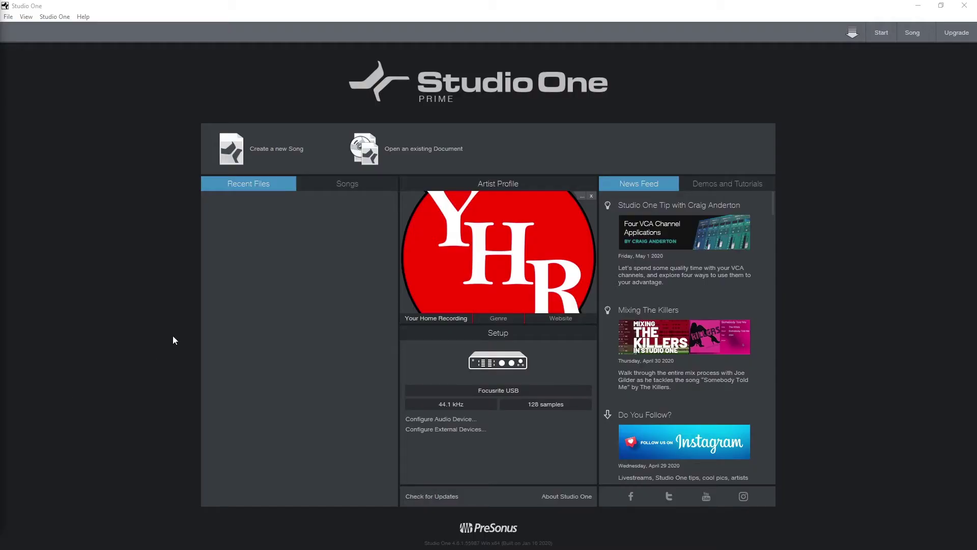
Create the empty song 'Studio One 4 Tutorial' at 44.1 kHz sample rate and 24 Bit resolution
{"action": "left_click", "coordinate": [258, 152]}
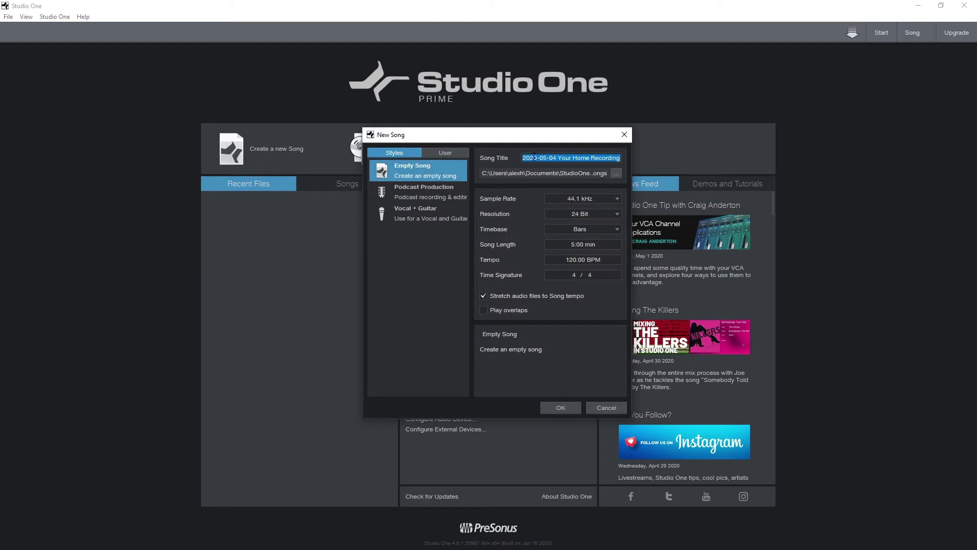
{"action": "type", "text": "Studio O"}
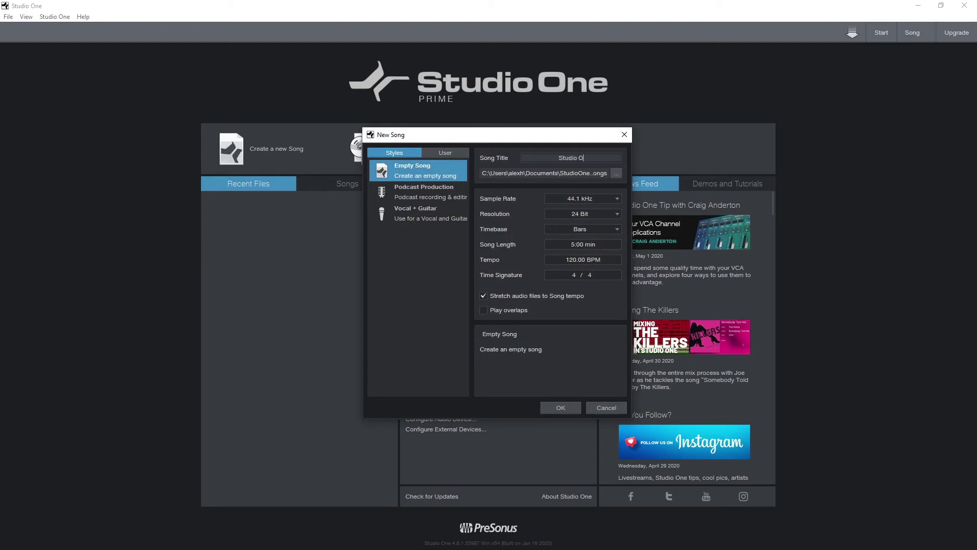
{"action": "type", "text": "ne 4 Tutoria"}
{"action": "type", "text": "l"}
{"action": "left_click", "coordinate": [614, 201]}
{"action": "left_click", "coordinate": [602, 210]}
{"action": "left_click", "coordinate": [601, 213]}
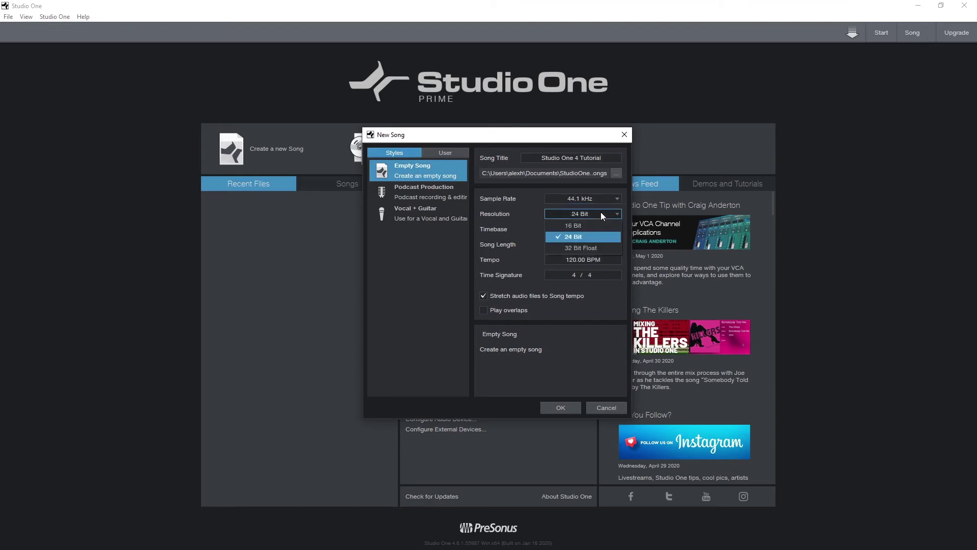
{"action": "left_click", "coordinate": [584, 237]}
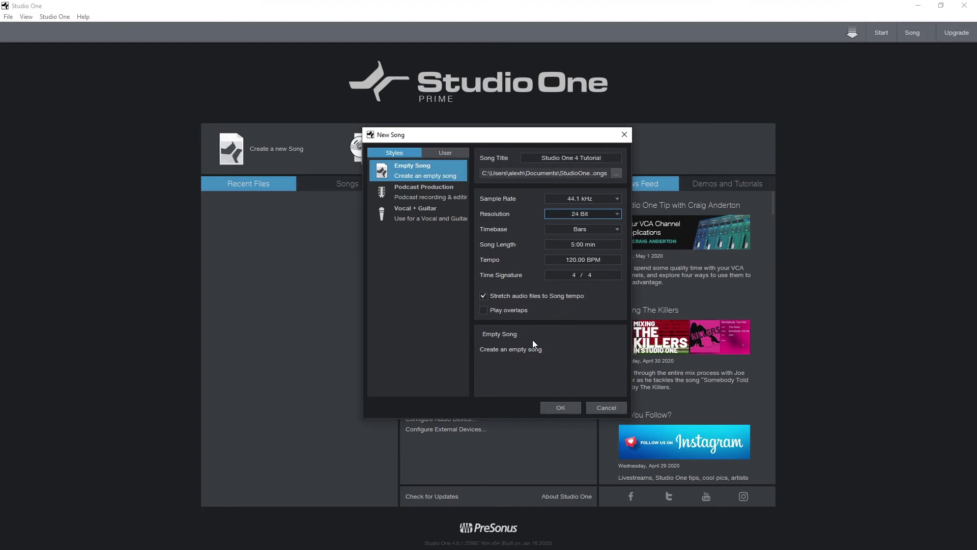
{"action": "left_click", "coordinate": [559, 407]}
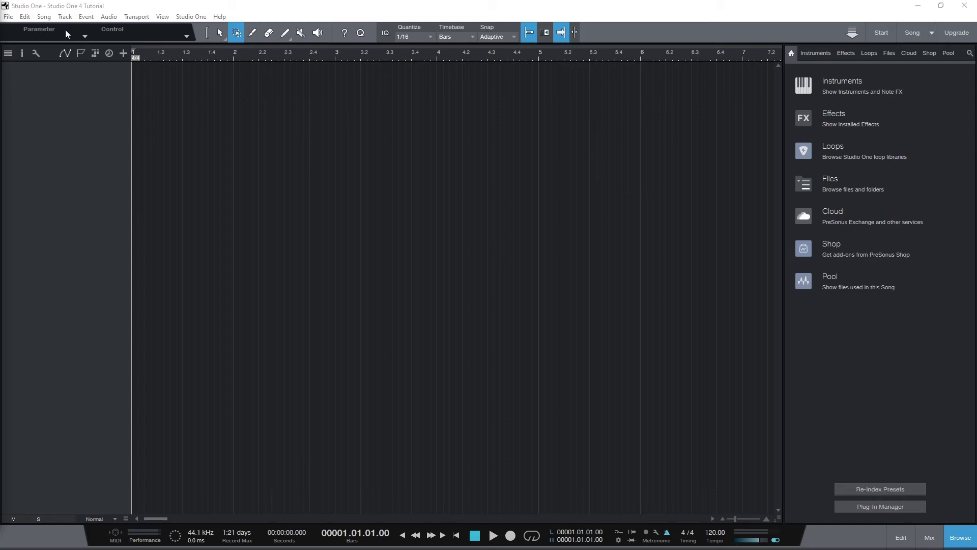
Drag with the Arrow and Paint tools, try Range, then switch to Listen (8) and back to Arrow (1)
{"action": "left_click", "coordinate": [219, 32]}
{"action": "mouse_move", "coordinate": [188, 62]}
{"action": "left_mouse_down"}
{"action": "mouse_move", "coordinate": [325, 125]}
{"action": "mouse_move", "coordinate": [371, 96]}
{"action": "left_mouse_up"}
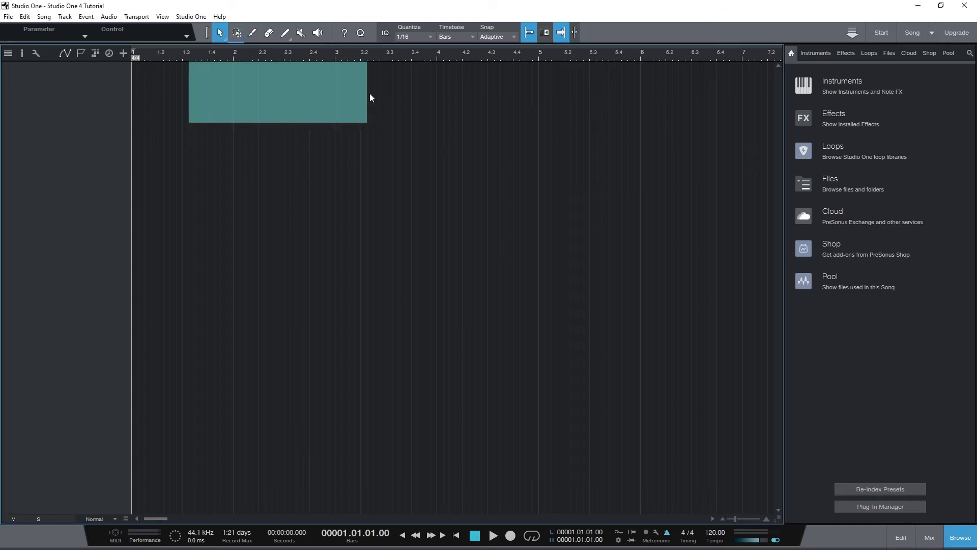
{"action": "left_click", "coordinate": [237, 33]}
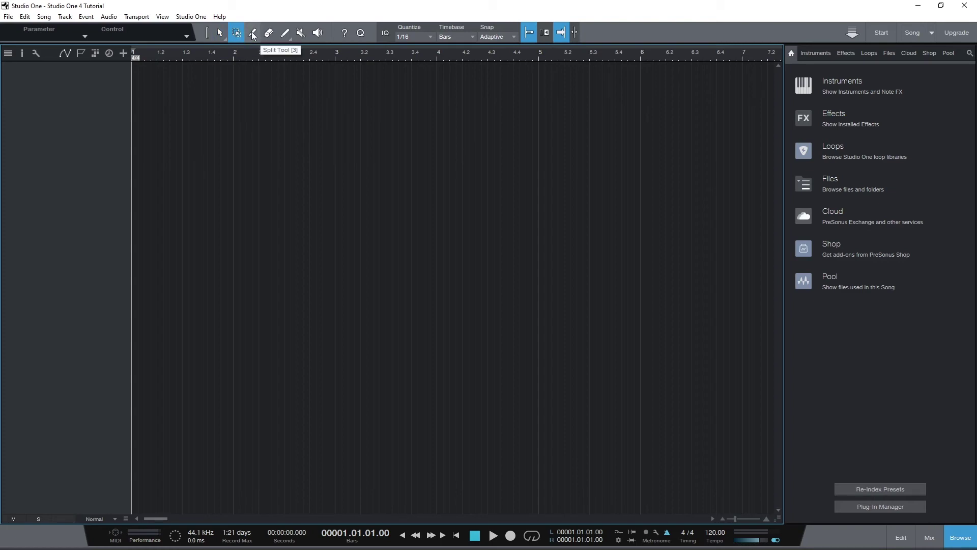
{"action": "left_click", "coordinate": [279, 33]}
{"action": "left_click_drag", "start_coordinate": [192, 81], "coordinate": [375, 79]}
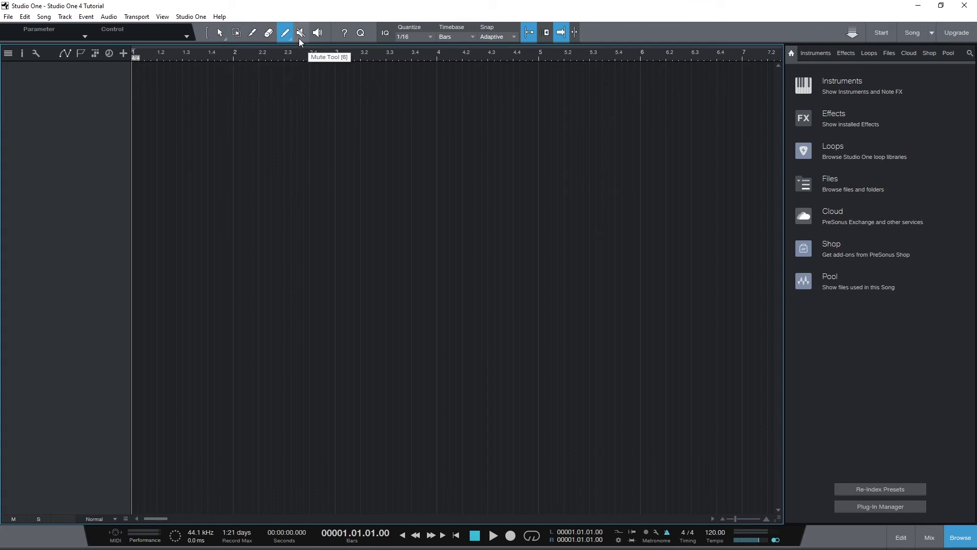
{"action": "key", "text": "8"}
{"action": "key", "text": "1"}
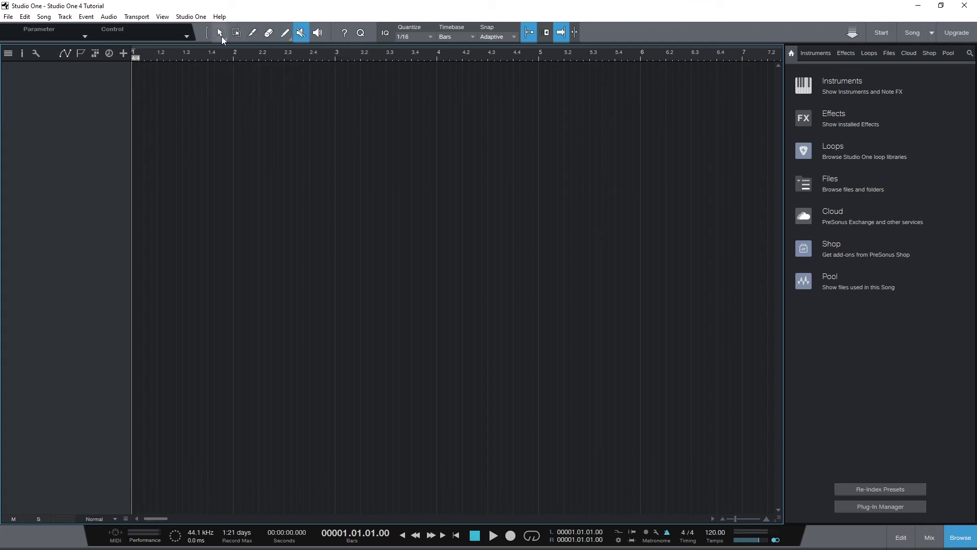
{"action": "left_click", "coordinate": [359, 33]}
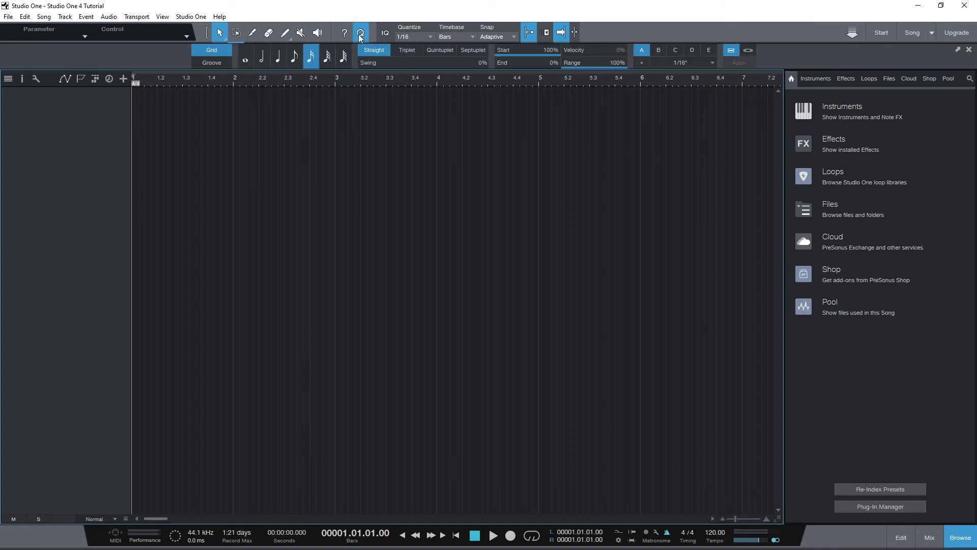
{"action": "left_click", "coordinate": [327, 57]}
{"action": "left_click", "coordinate": [312, 60]}
{"action": "left_click", "coordinate": [278, 58]}
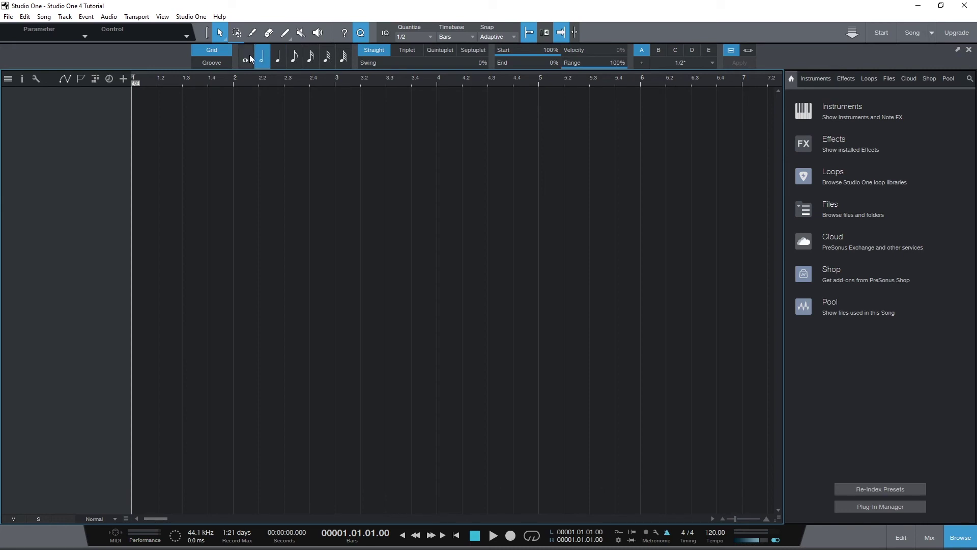
{"action": "left_click", "coordinate": [294, 58]}
{"action": "left_click", "coordinate": [313, 60]}
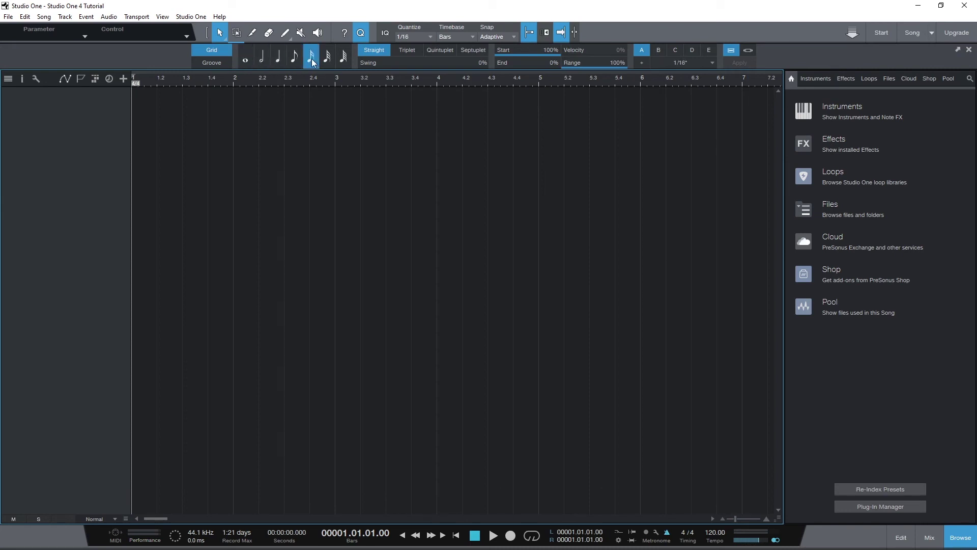
Close the quantize settings, then fast-forward, rewind, return to start, play, record and stop
{"action": "left_click", "coordinate": [360, 33]}
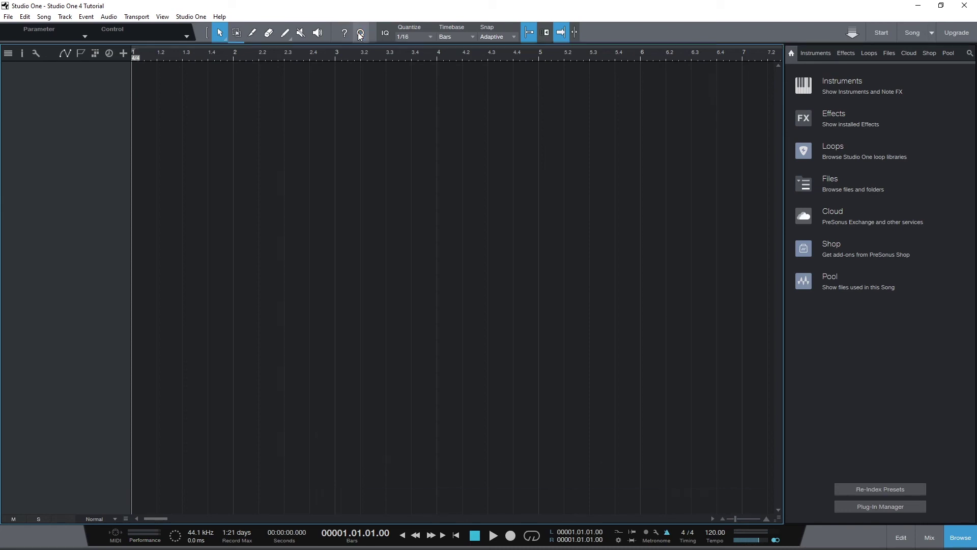
{"action": "left_click", "coordinate": [430, 536]}
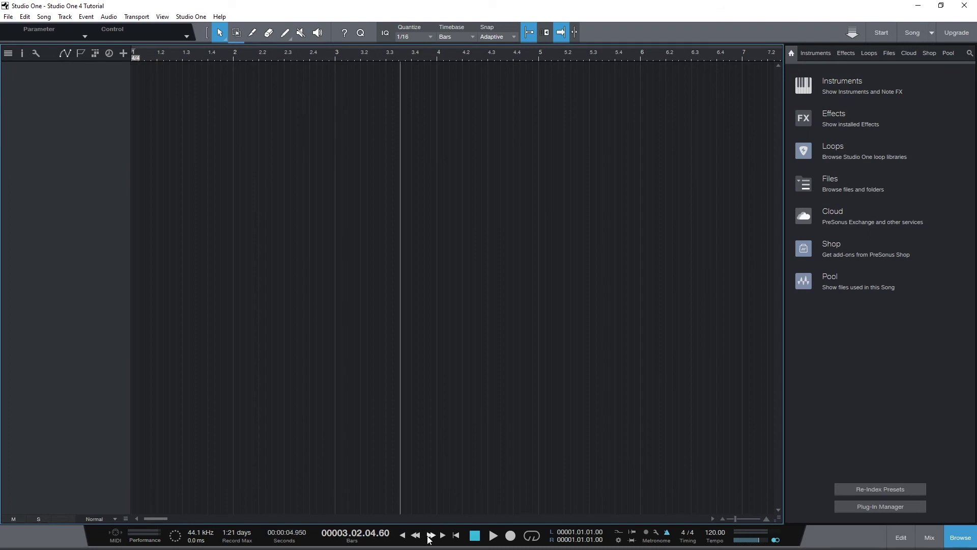
{"action": "left_click", "coordinate": [416, 535]}
{"action": "left_click", "coordinate": [431, 535]}
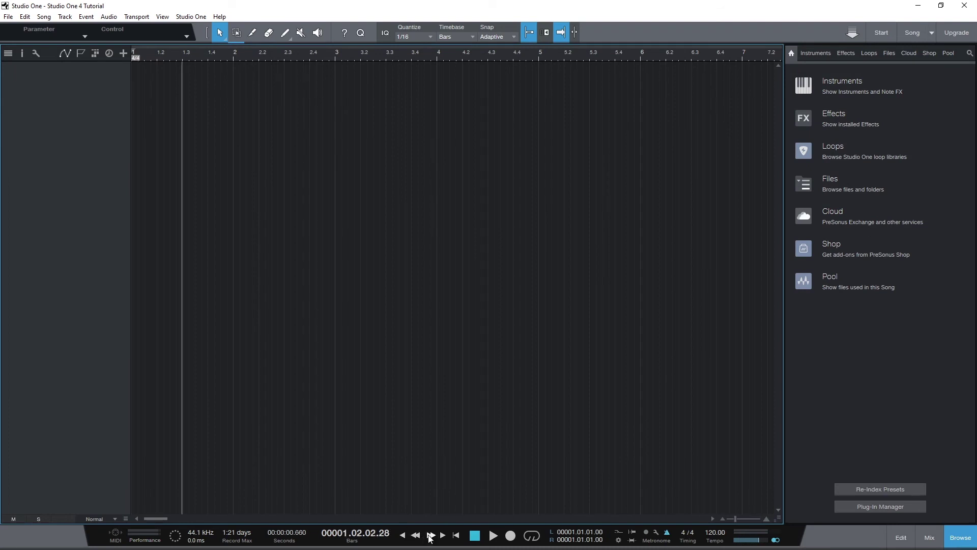
{"action": "left_click", "coordinate": [455, 536]}
{"action": "left_click", "coordinate": [493, 535]}
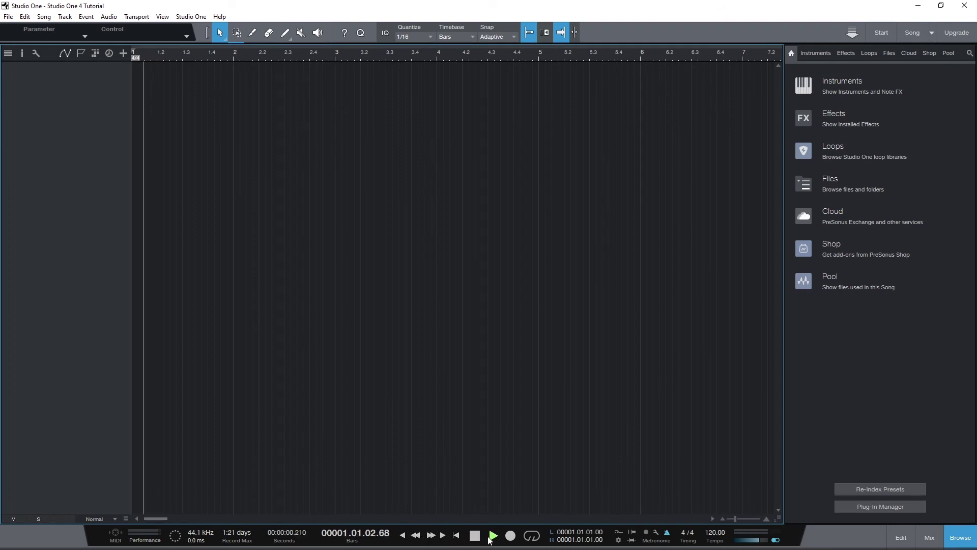
{"action": "left_click", "coordinate": [473, 537]}
{"action": "key", "text": "KP_Multiply"}
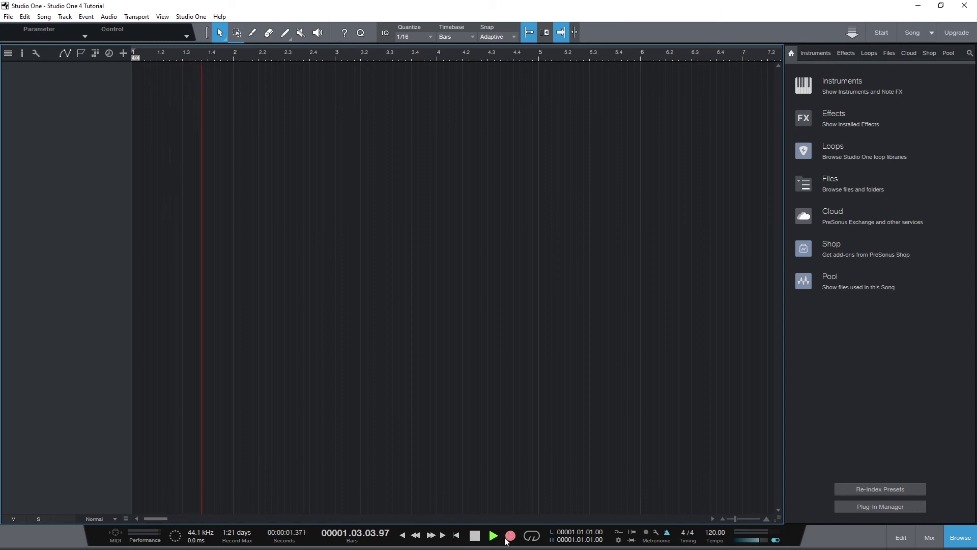
{"action": "left_click", "coordinate": [474, 536]}
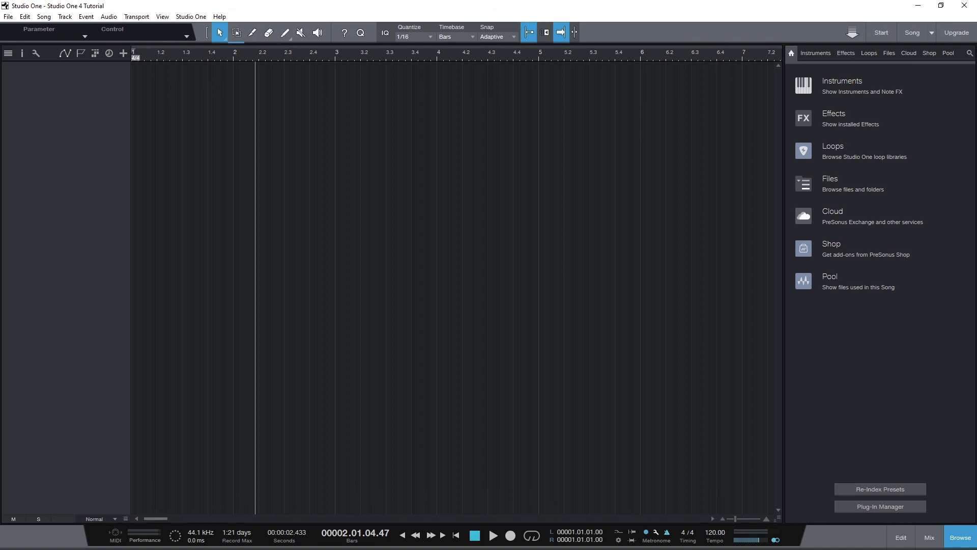
Enter 2 in Metronome Setup's count-in Bars field, close it, then reopen and close it to check
{"action": "left_click_drag", "start_coordinate": [356, 192], "coordinate": [459, 201]}
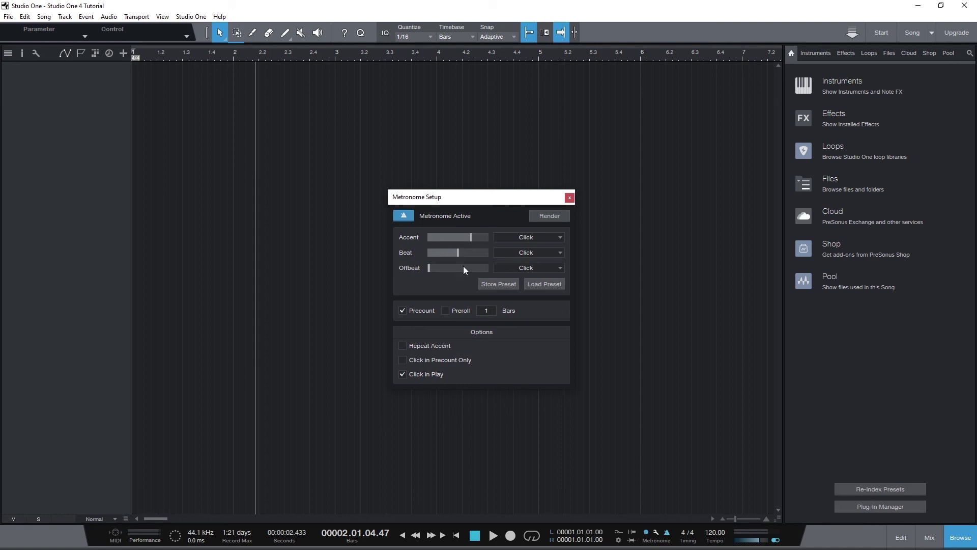
{"action": "left_click", "coordinate": [483, 311]}
{"action": "key", "text": "Return"}
{"action": "left_click", "coordinate": [569, 198]}
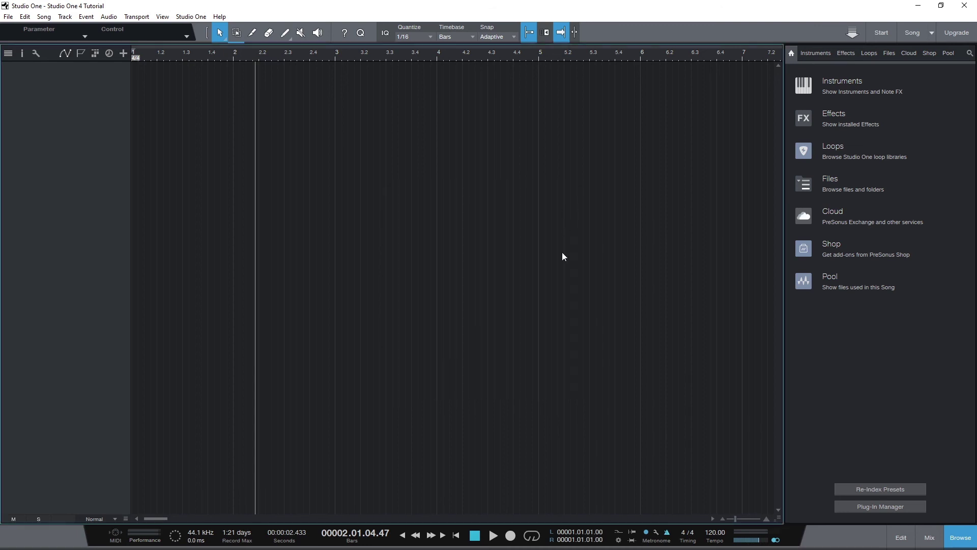
{"action": "left_click", "coordinate": [656, 533]}
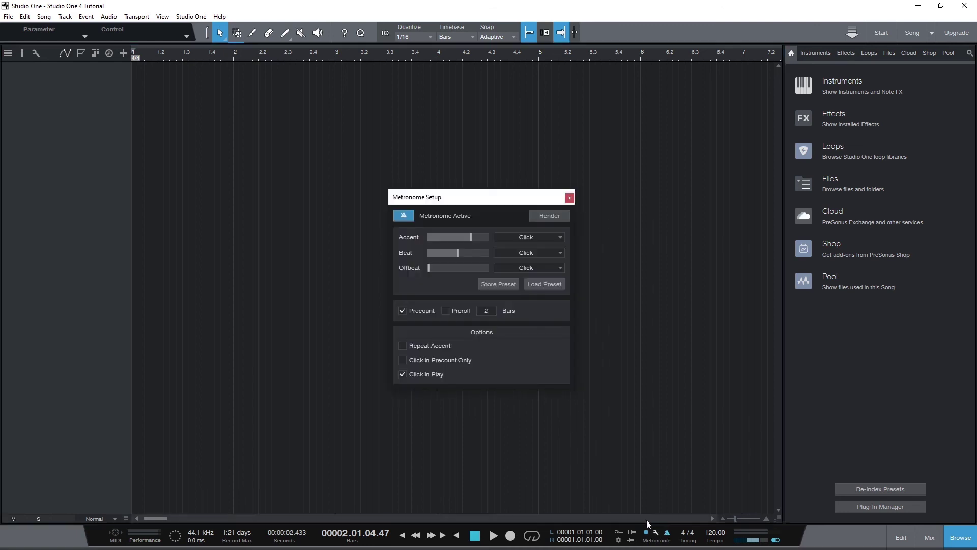
{"action": "left_click", "coordinate": [569, 198]}
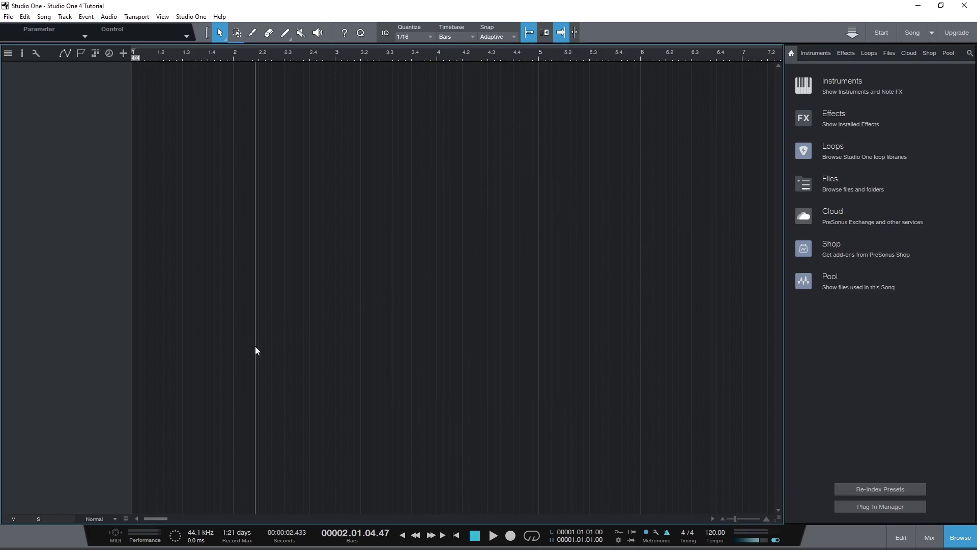